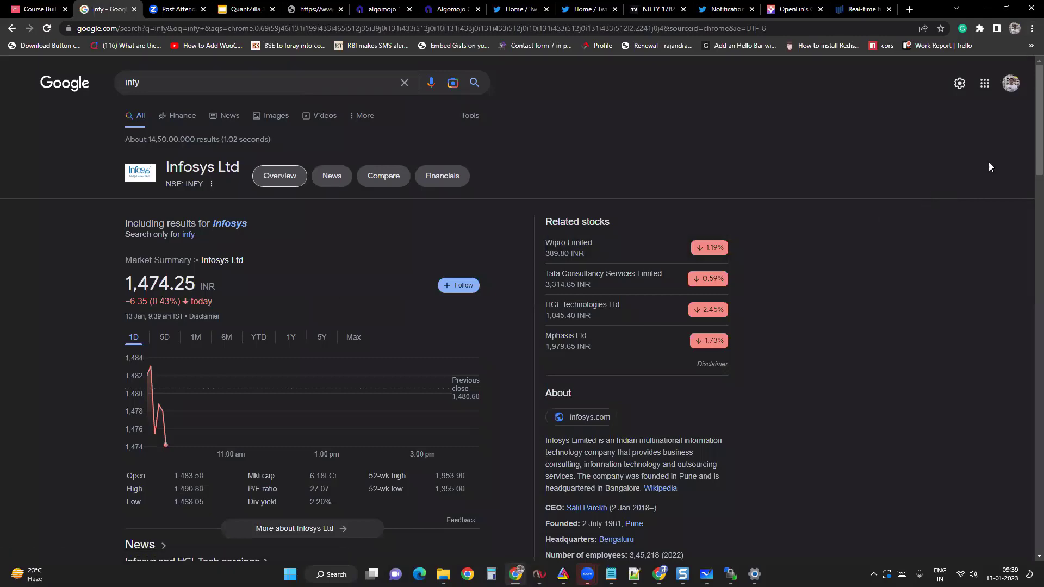
- Scroll the Google 'infy' results down to the Moneycontrol Infosys Q3 news story
scroll(1026, 163, down, 3)
scroll(1025, 191, down, 4)
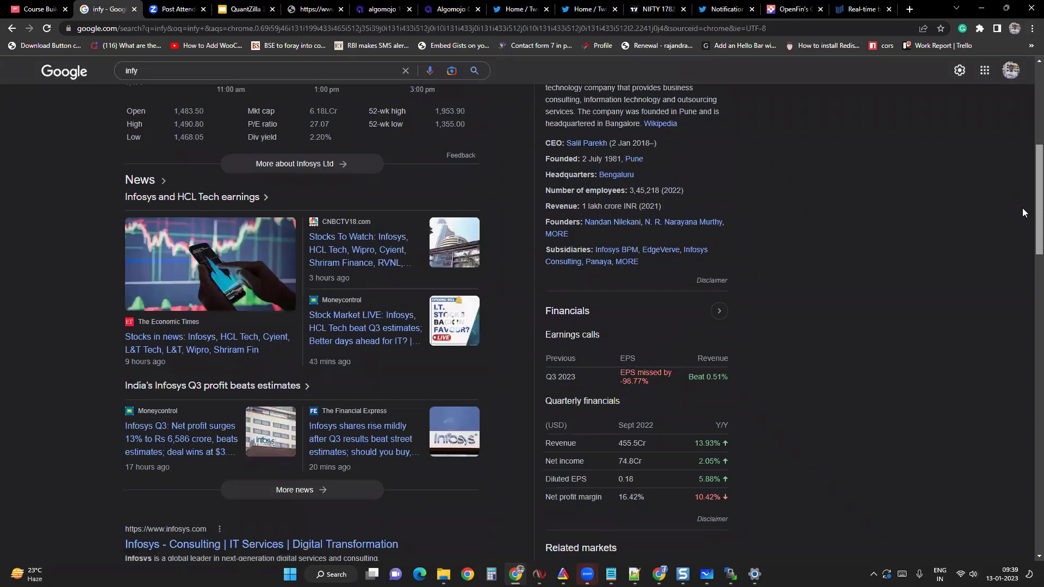
scroll(1023, 212, down, 1)
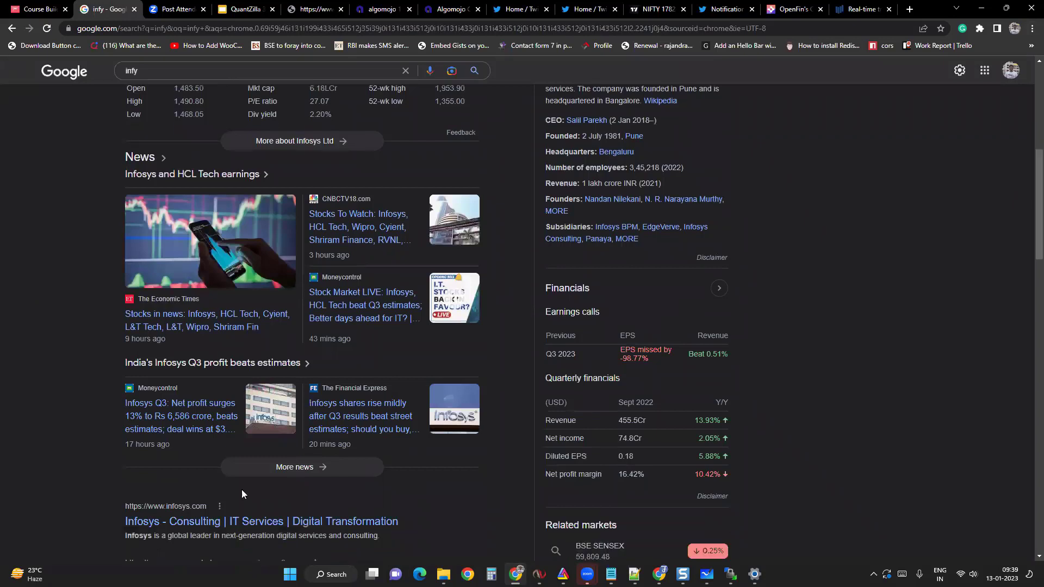
- Open the Moneycontrol 'Infosys Q3: Net profit surges 13%' article and skim through it
click(172, 426)
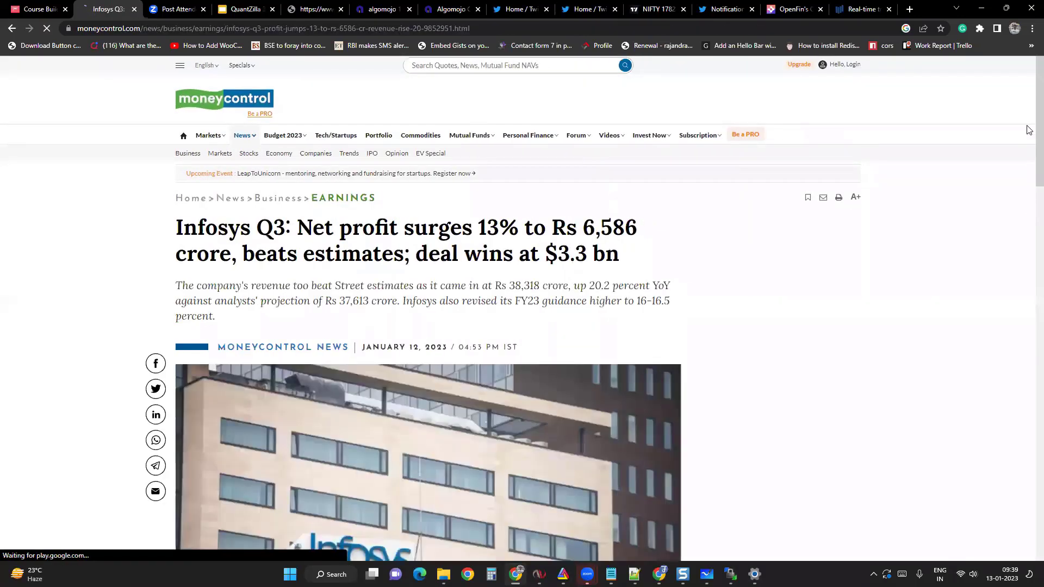
scroll(1029, 184, down, 4)
scroll(1029, 184, down, 1)
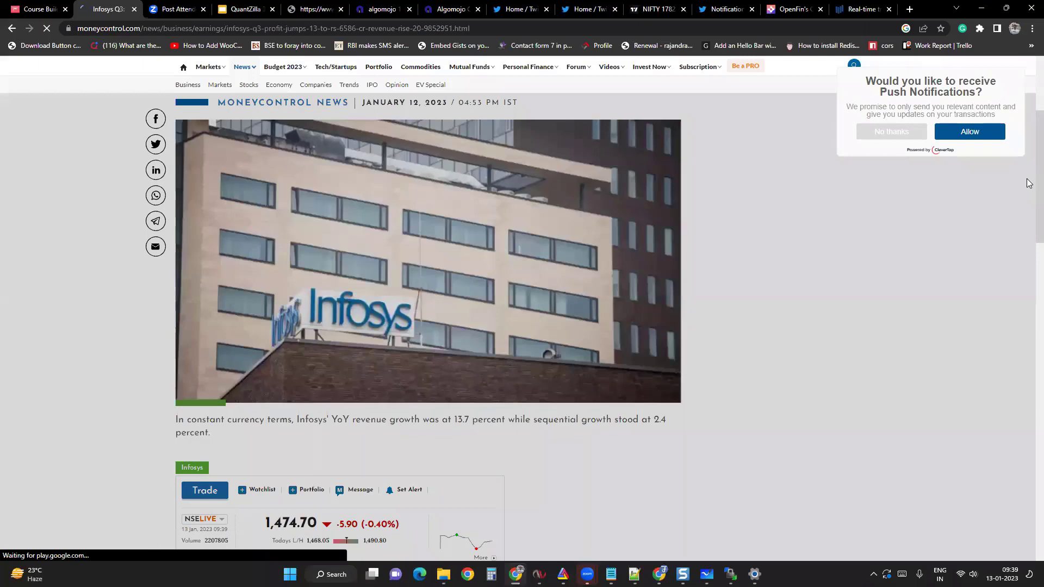
scroll(1028, 183, up, 5)
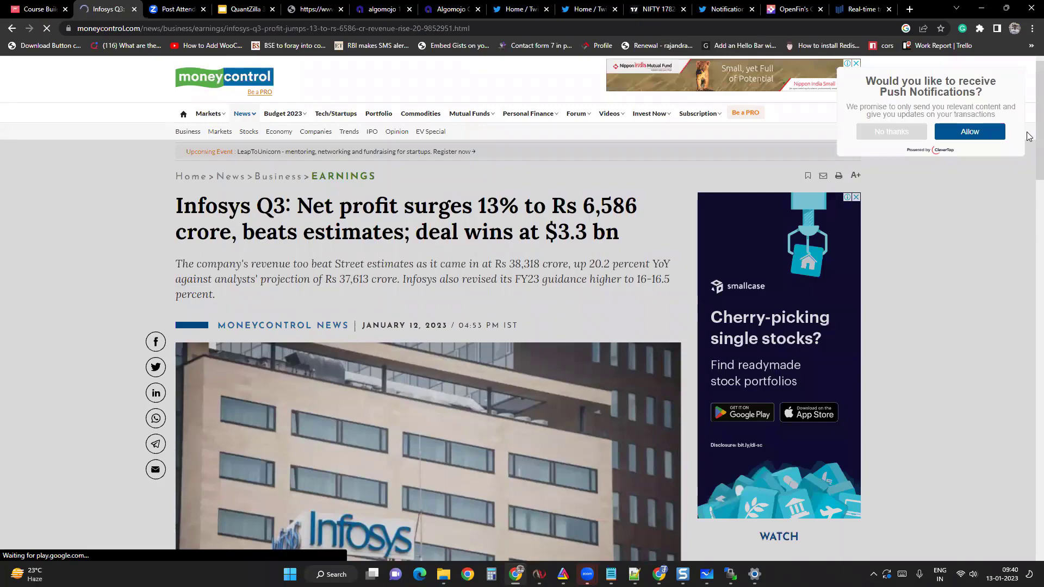
scroll(1029, 136, down, 14)
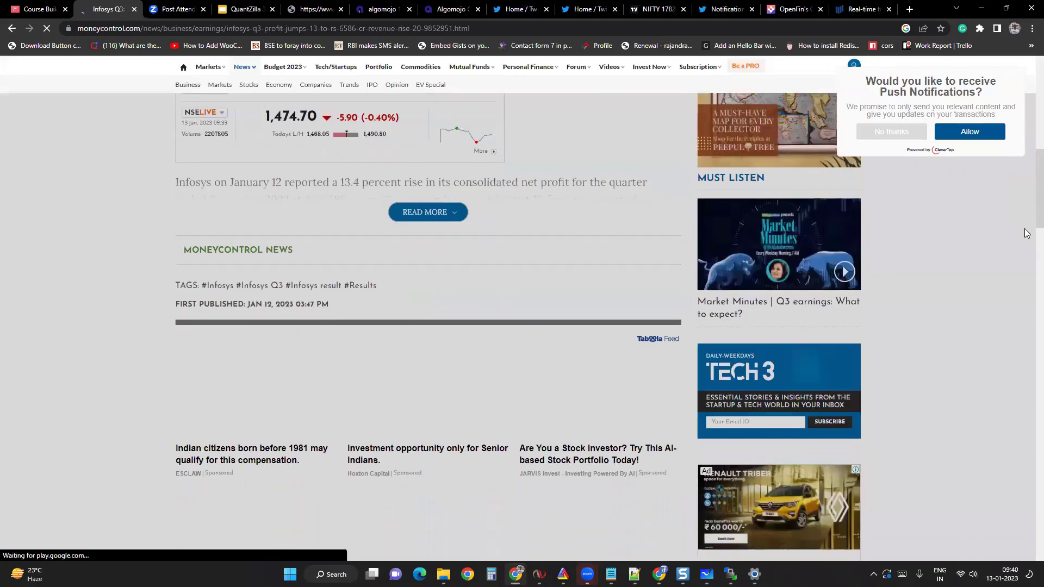
scroll(1026, 232, down, 1)
scroll(418, 163, up, 1)
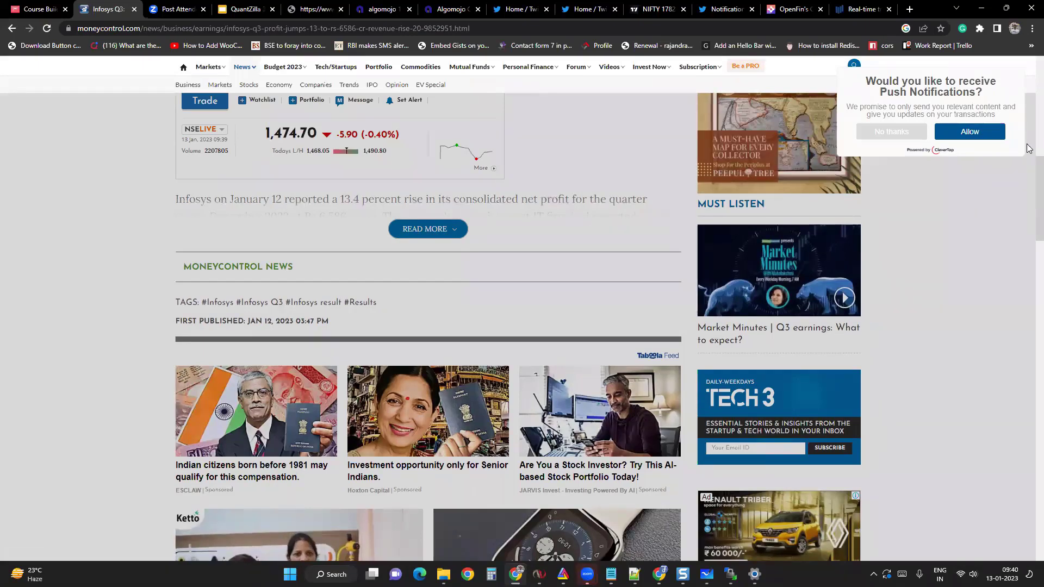
scroll(1029, 112, up, 6)
scroll(1029, 92, up, 3)
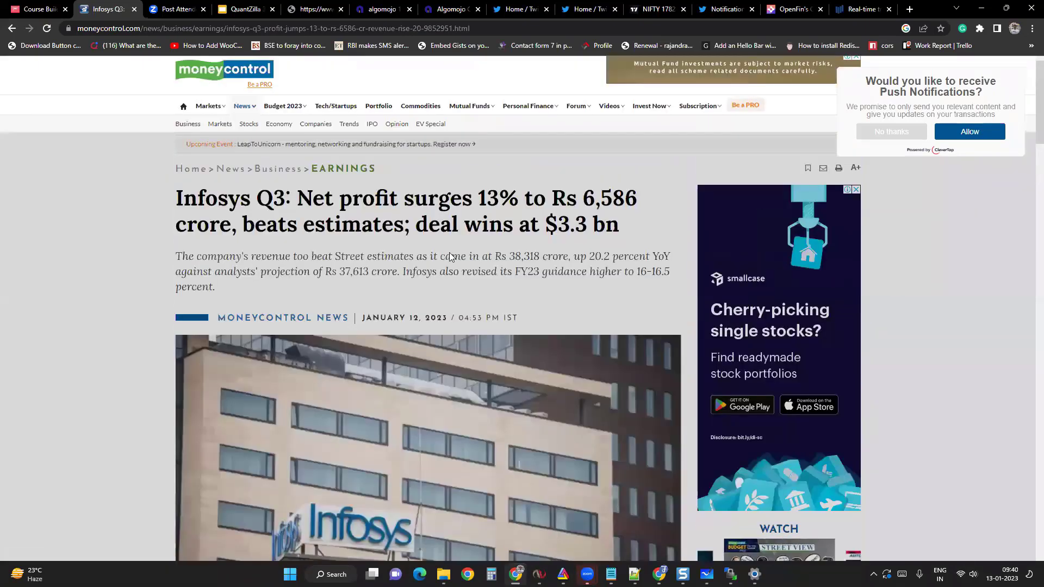
- Reload the article, then copy its headline and summary paragraph
click(237, 30)
key(Return)
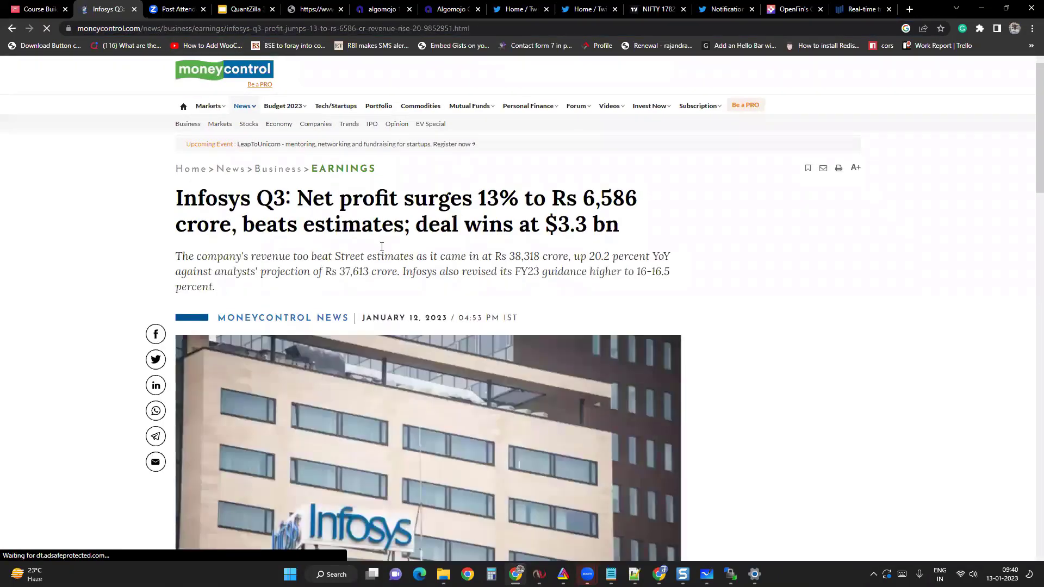
triple_click(361, 253)
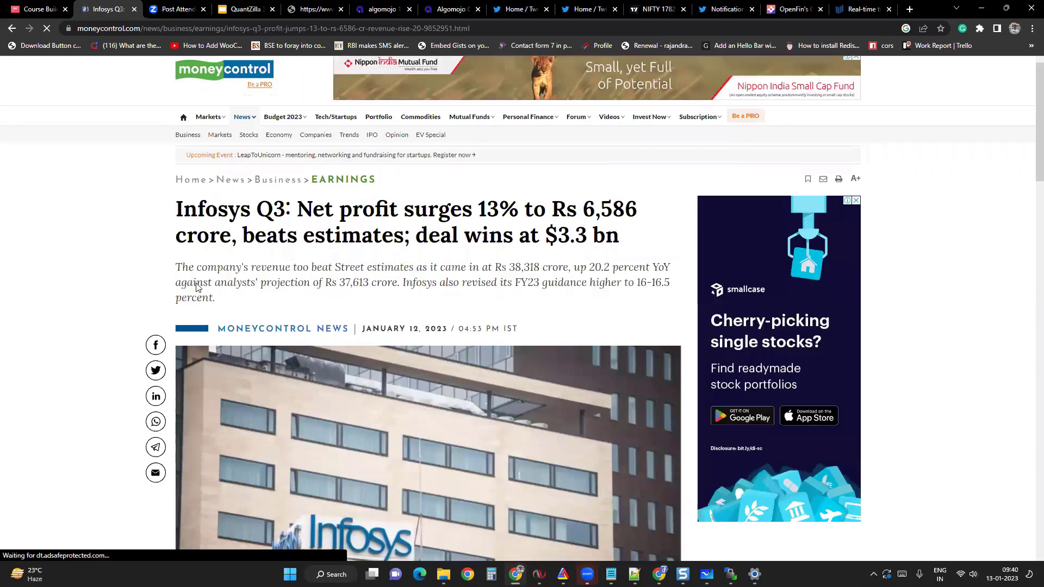
drag(197, 287, 224, 298)
right_click(237, 233)
click(256, 244)
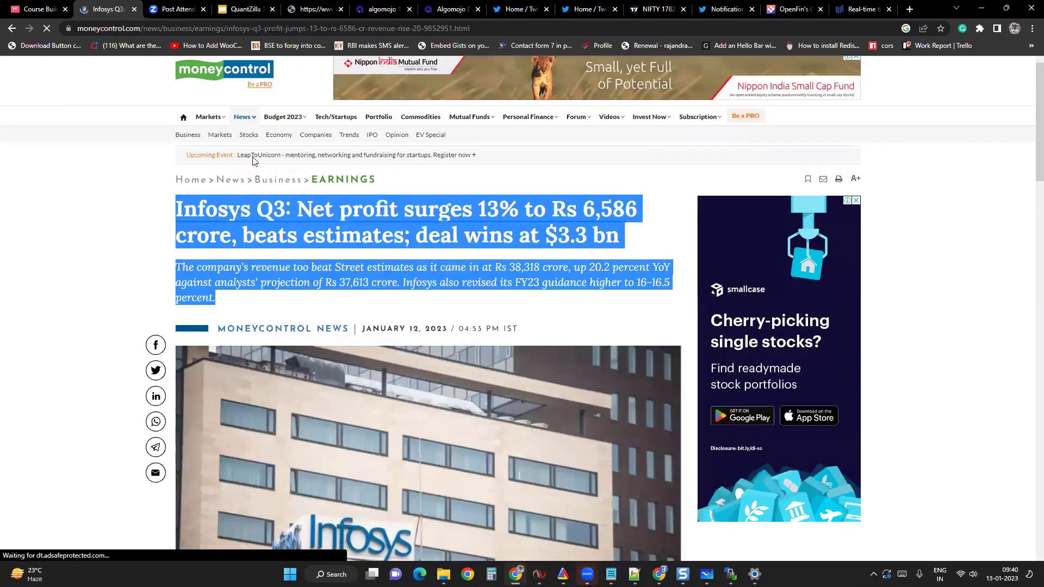
- Open a new ChatGPT chat in the other tab via chat.openai.com
click(174, 9)
click(163, 28)
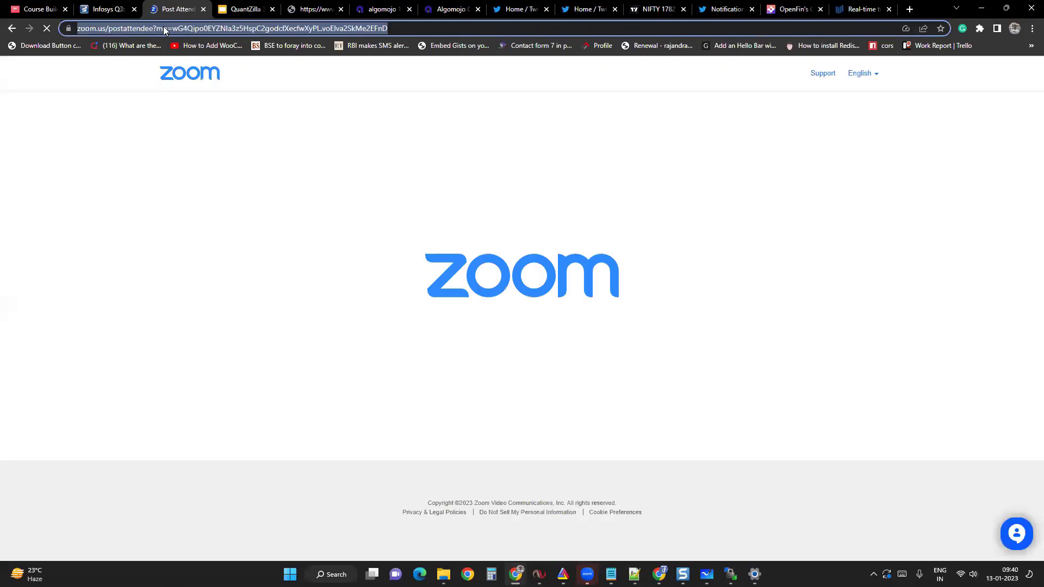
text(chat)
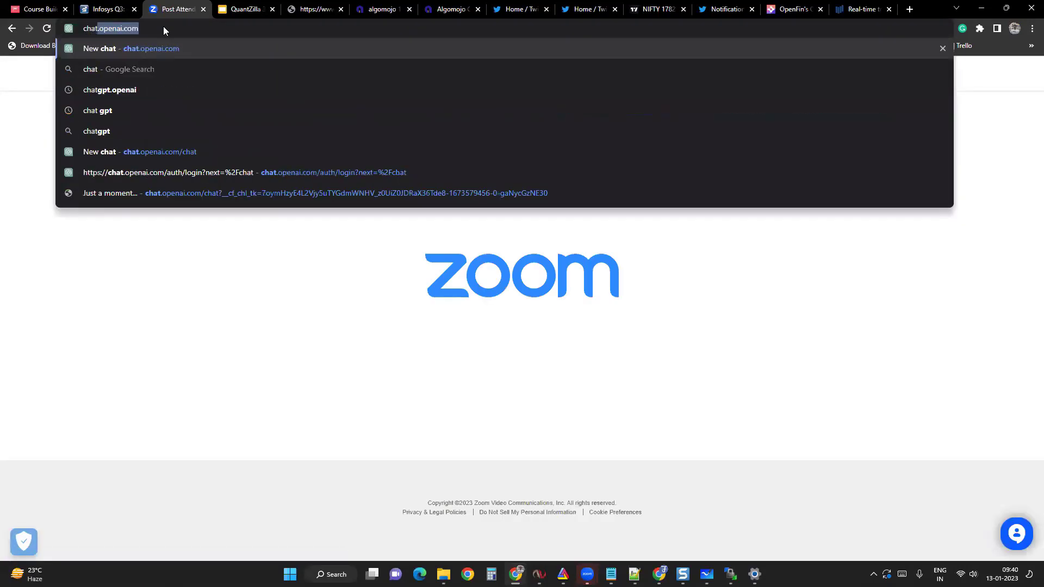
key(Return)
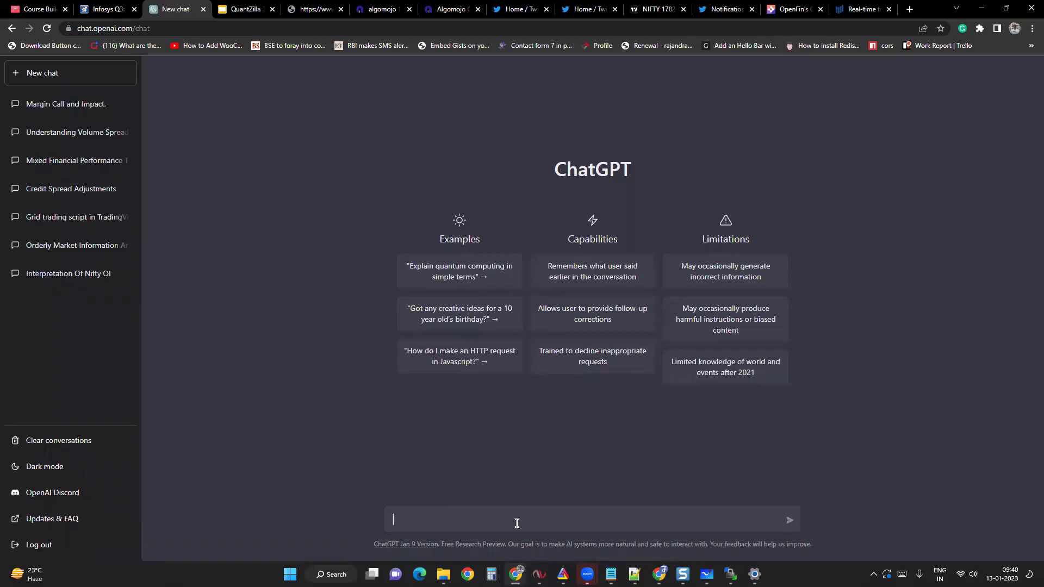
- Type a sentiment-analysis request rating from -10 (extreme negative) to 10, then paste the Infosys headline and summary below it
text(Do a Sentimental Analuysis check and Try to)
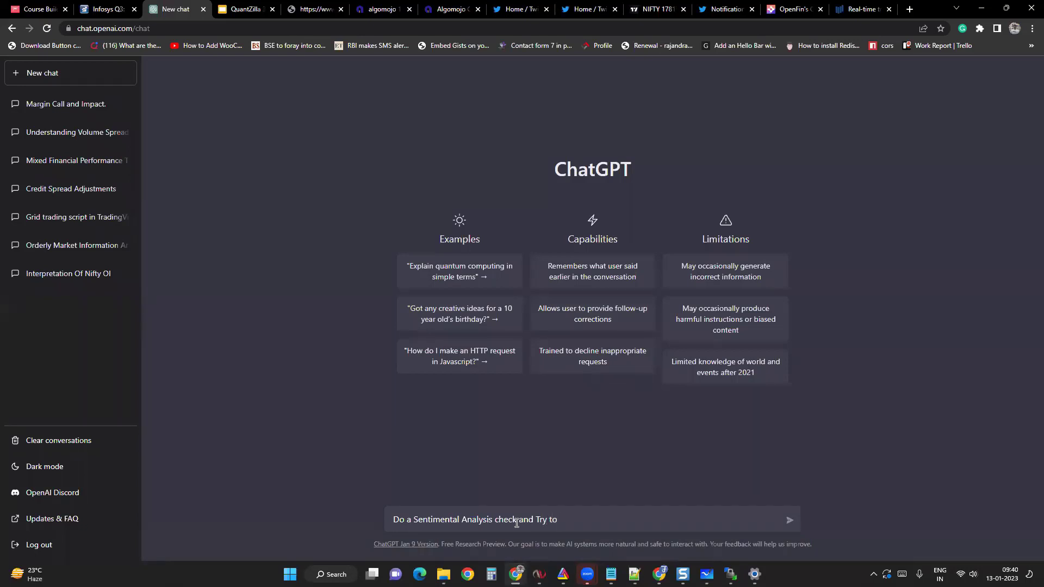
text(rate the sentiment on the scal)
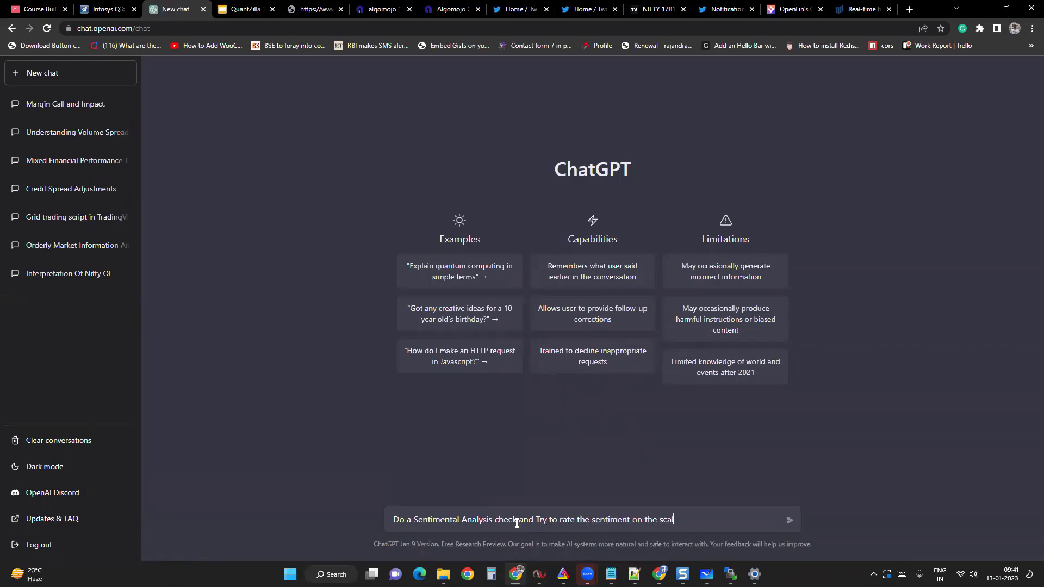
text(e of -10 to 10 where -10 is extreme)
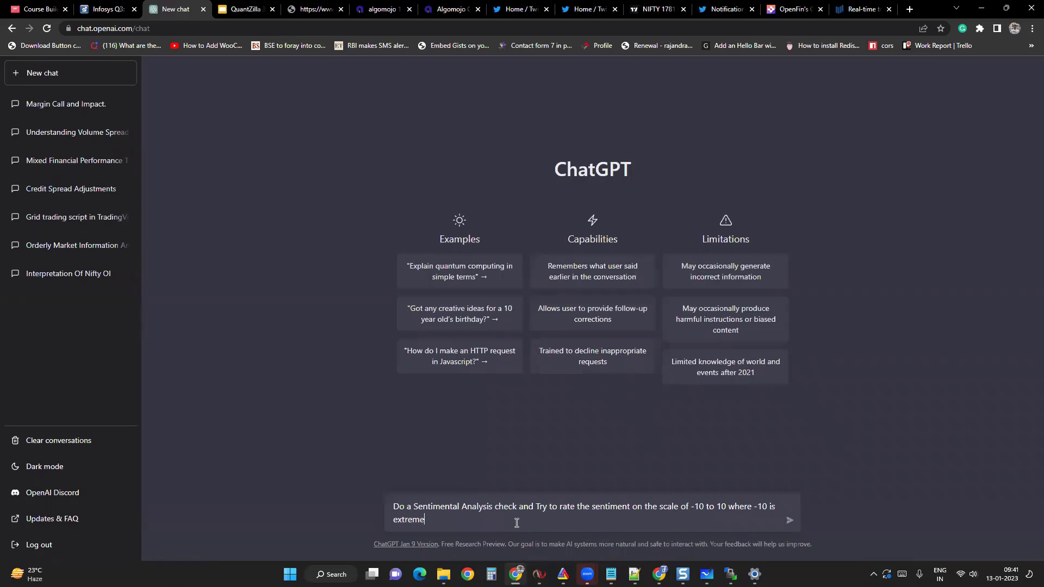
text( negative seniment and 10 is positive)
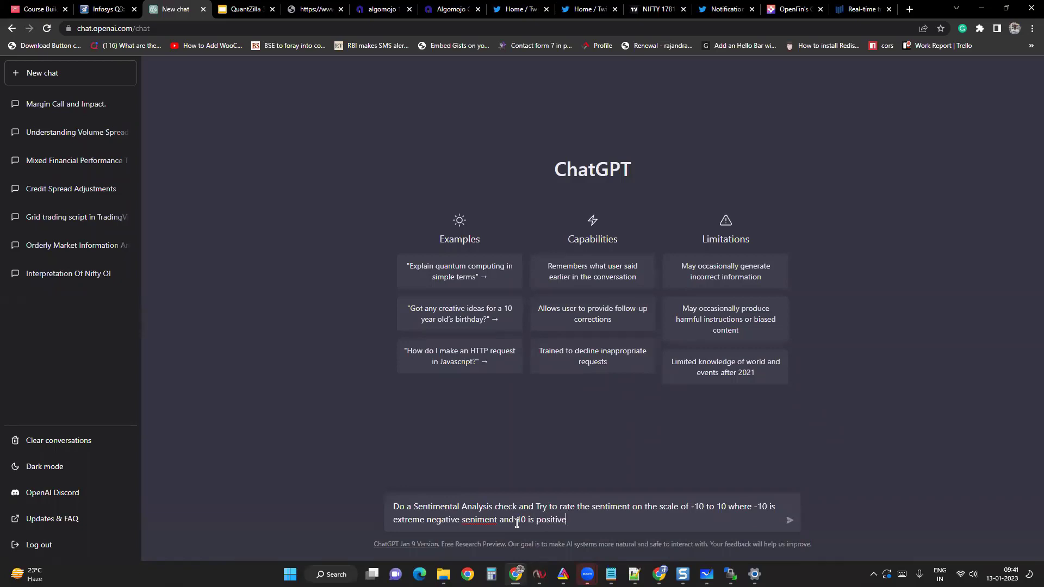
text( sentiment and 0 is neutral sentime)
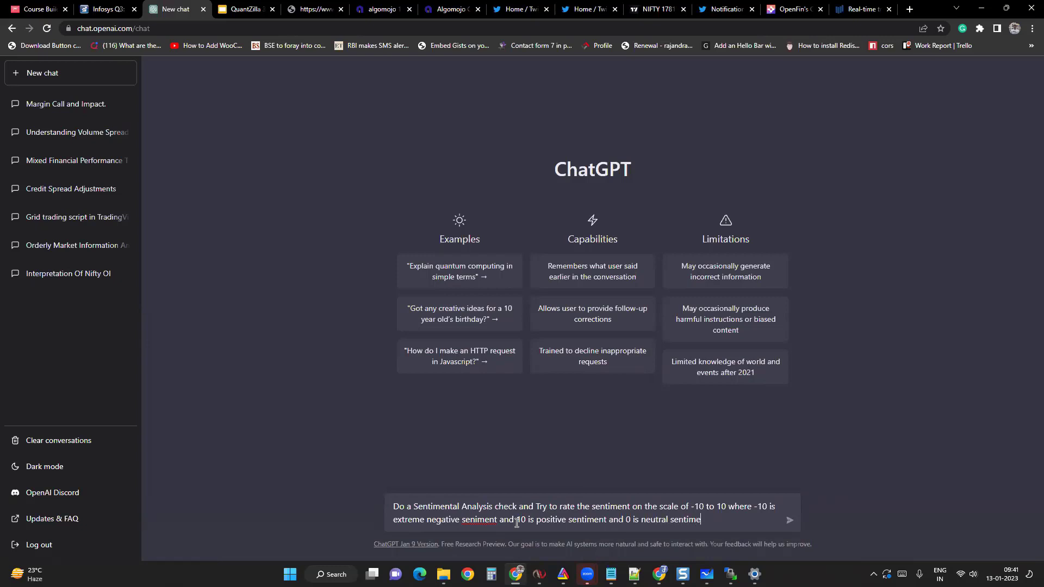
text(nt)
key(shift+Return)
key(shift+Return)
key(ctrl+v)
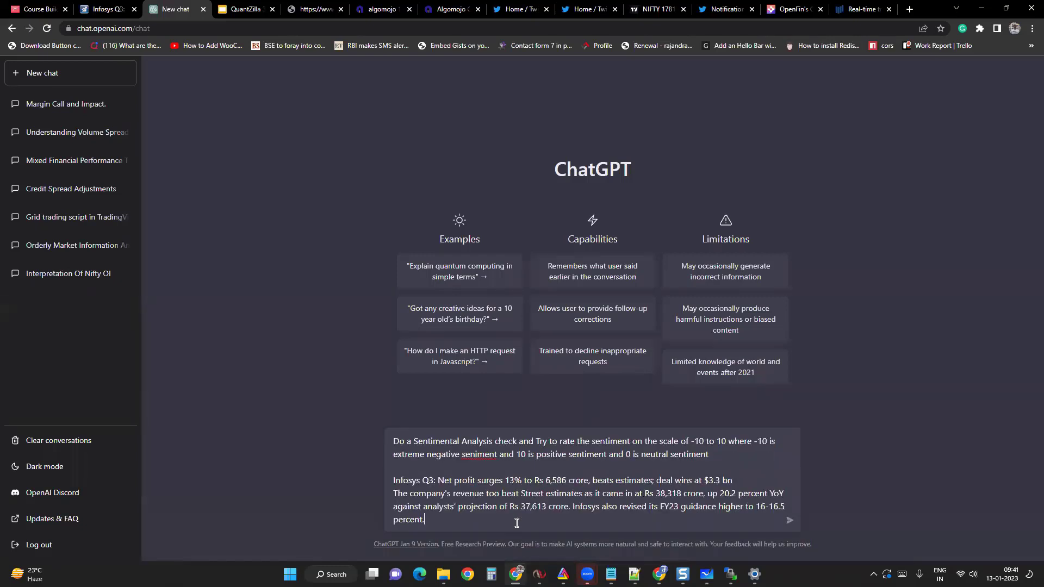
key(shift+Return)
key(shift+Return)
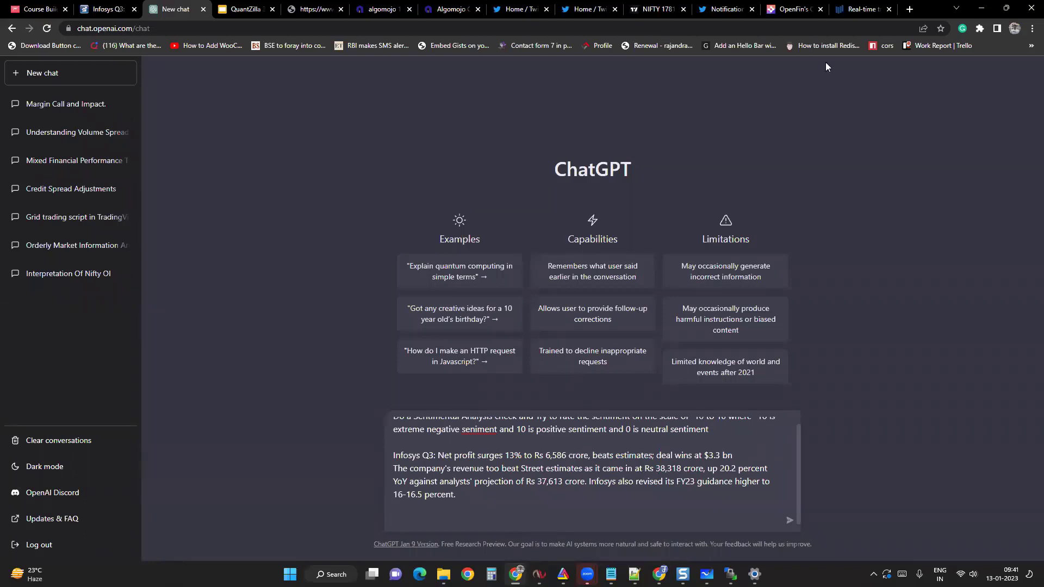
- Copy the Infosys article's body paragraphs from Moneycontrol and paste them into the ChatGPT prompt
click(107, 11)
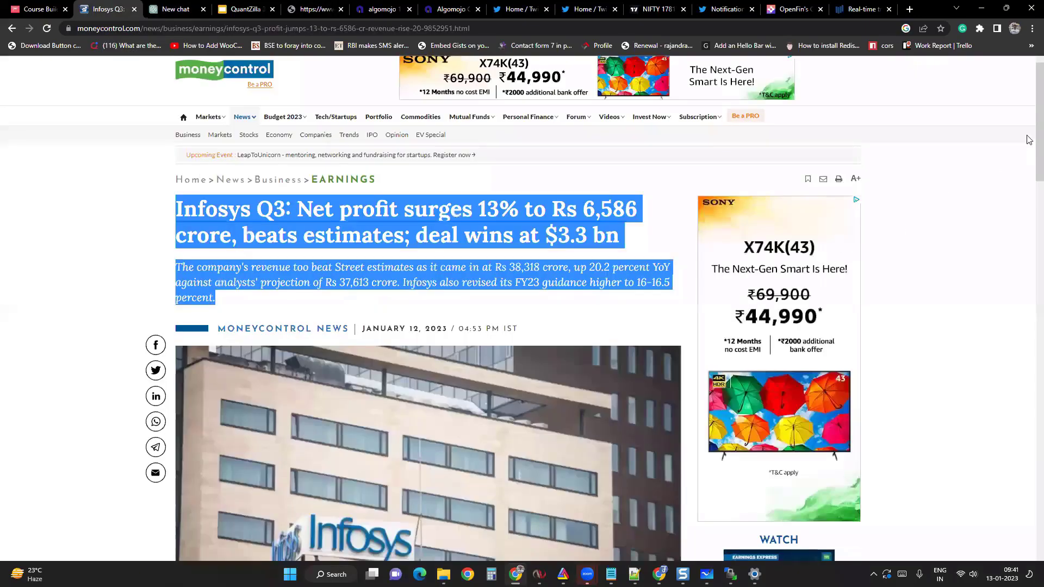
scroll(1029, 236, down, 9)
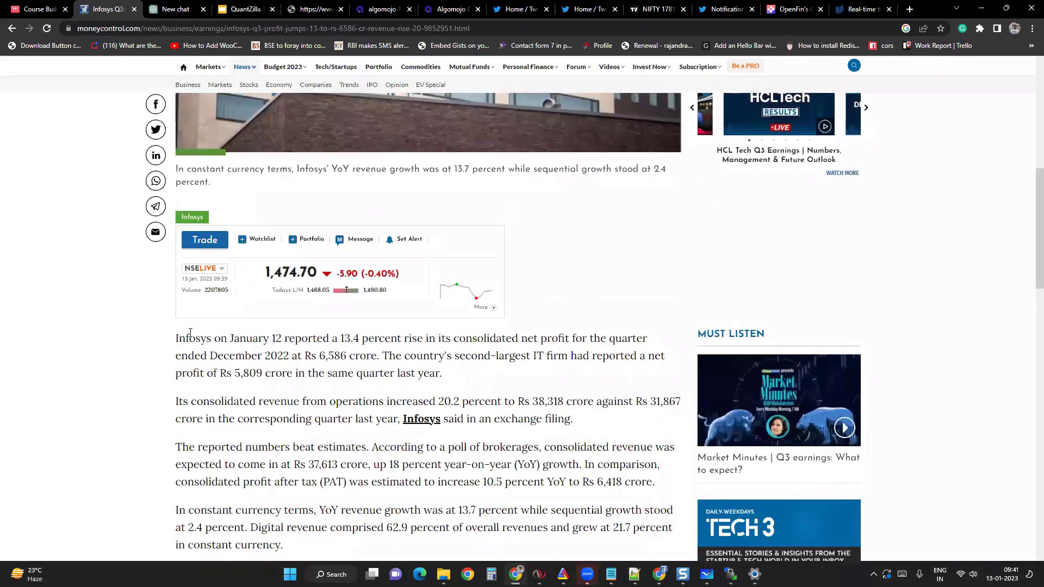
drag(178, 336, 311, 549)
scroll(324, 501, down, 1)
scroll(353, 468, down, 5)
drag(324, 503, 564, 338)
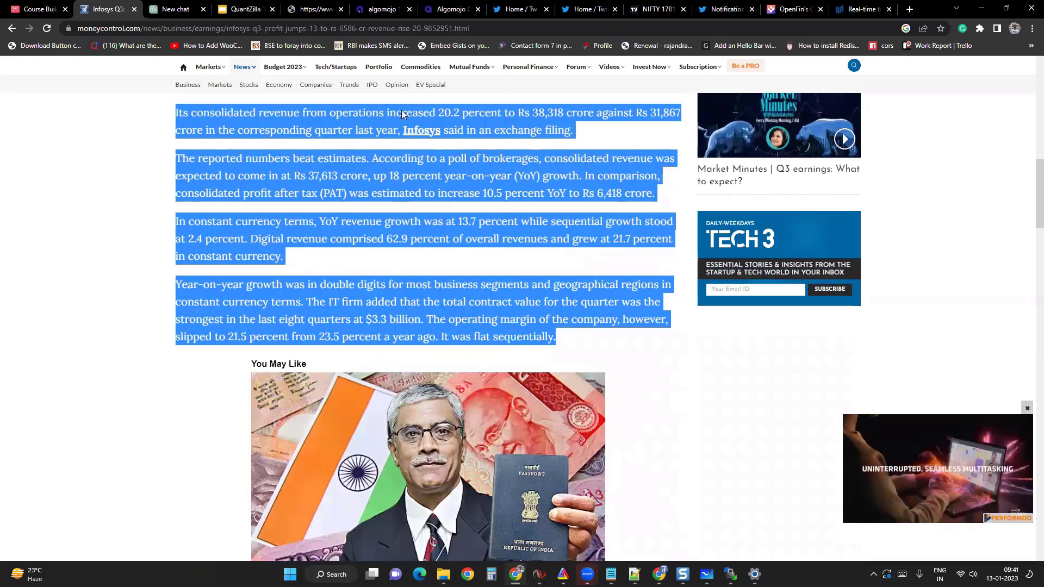
click(175, 9)
key(ctrl+v)
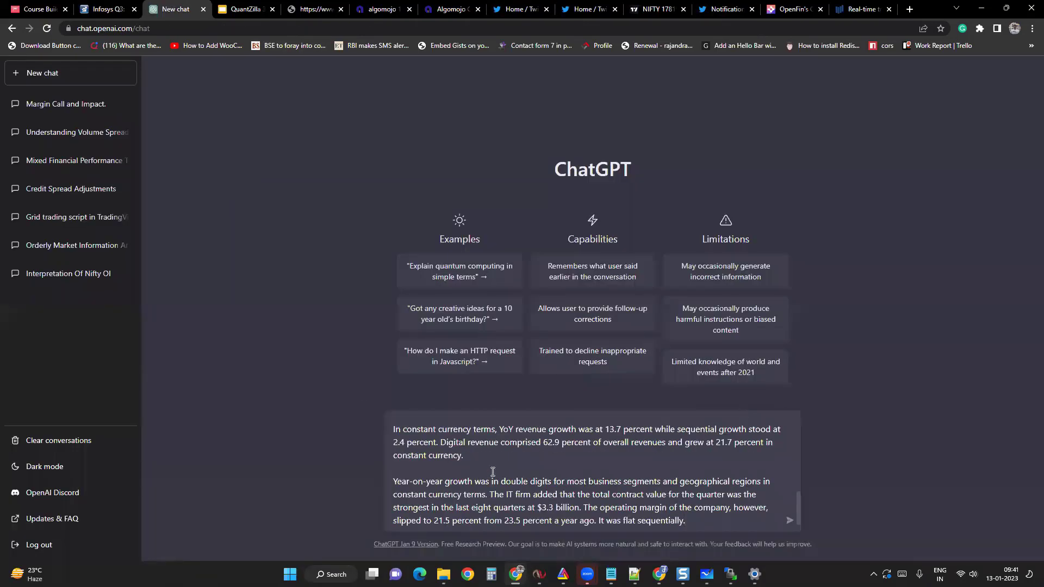
- Expand the article with READ MORE and paste its operating-margin quote and attrition paragraphs into the prompt
key(shift+Return)
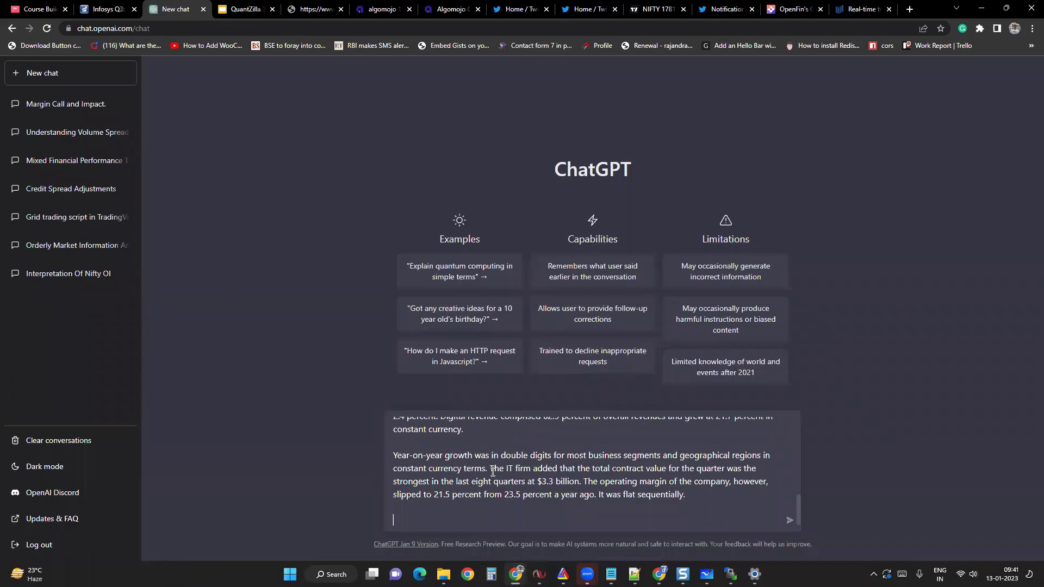
click(105, 9)
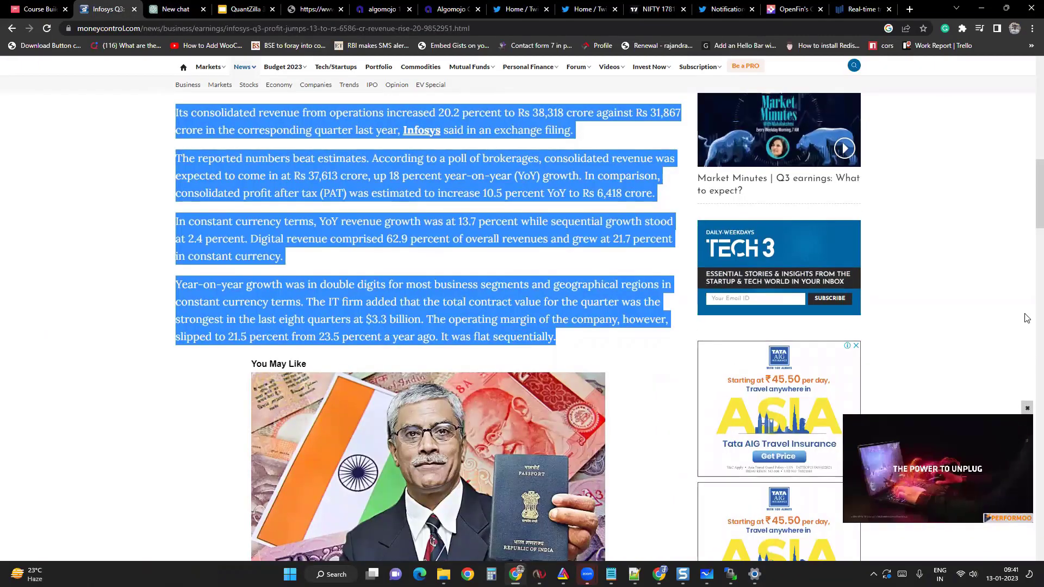
scroll(609, 421, down, 5)
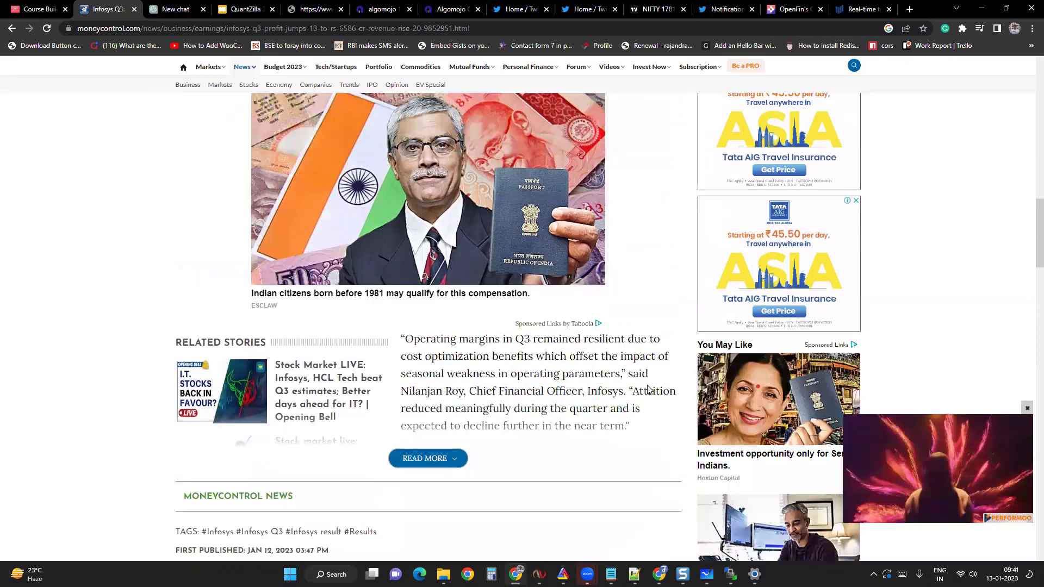
click(433, 459)
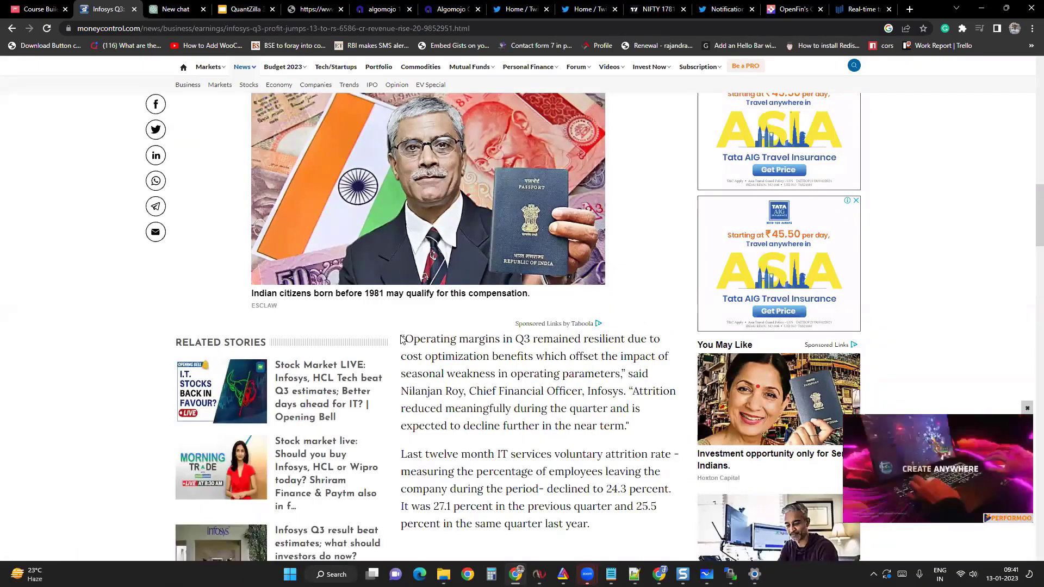
drag(402, 337, 643, 523)
scroll(1028, 255, down, 4)
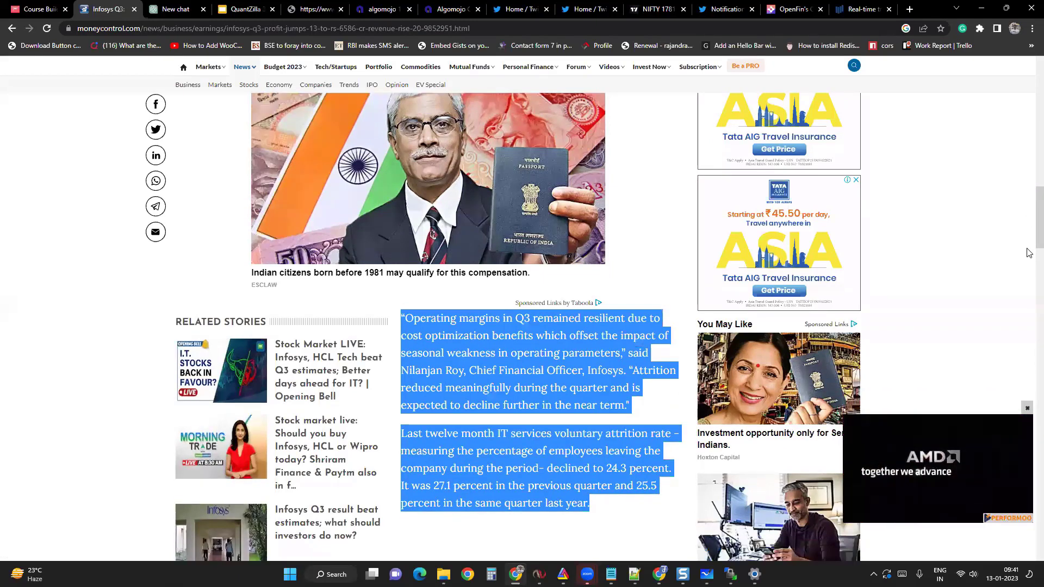
scroll(1028, 261, down, 2)
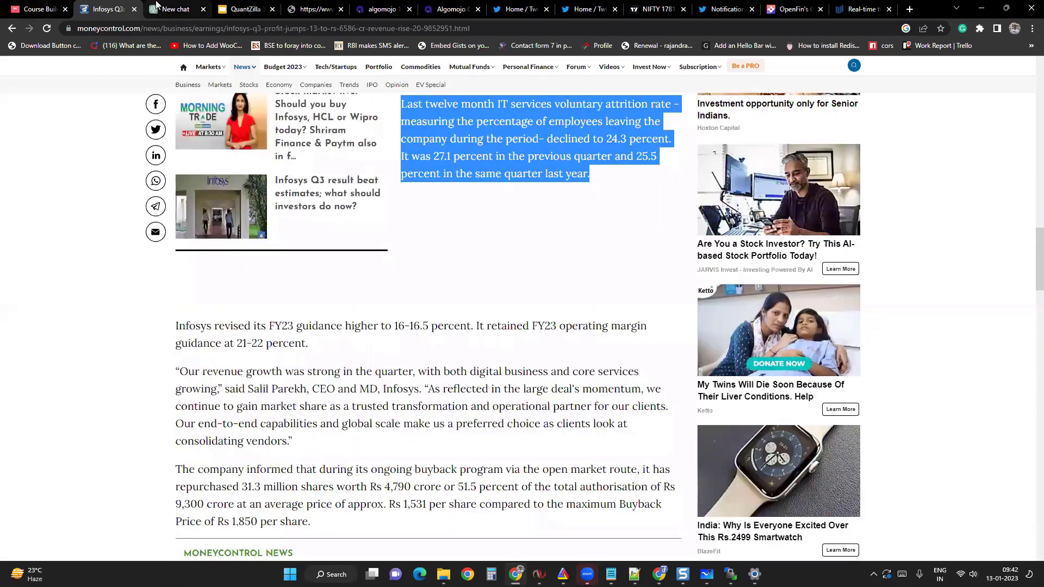
click(174, 9)
key(ctrl+v)
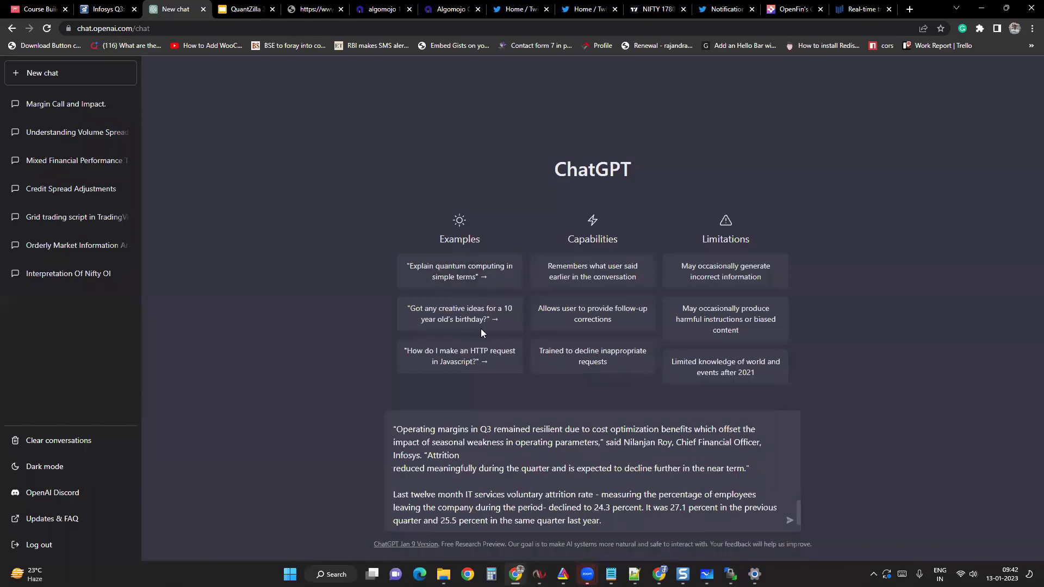
key(shift+Return)
key(shift+Return)
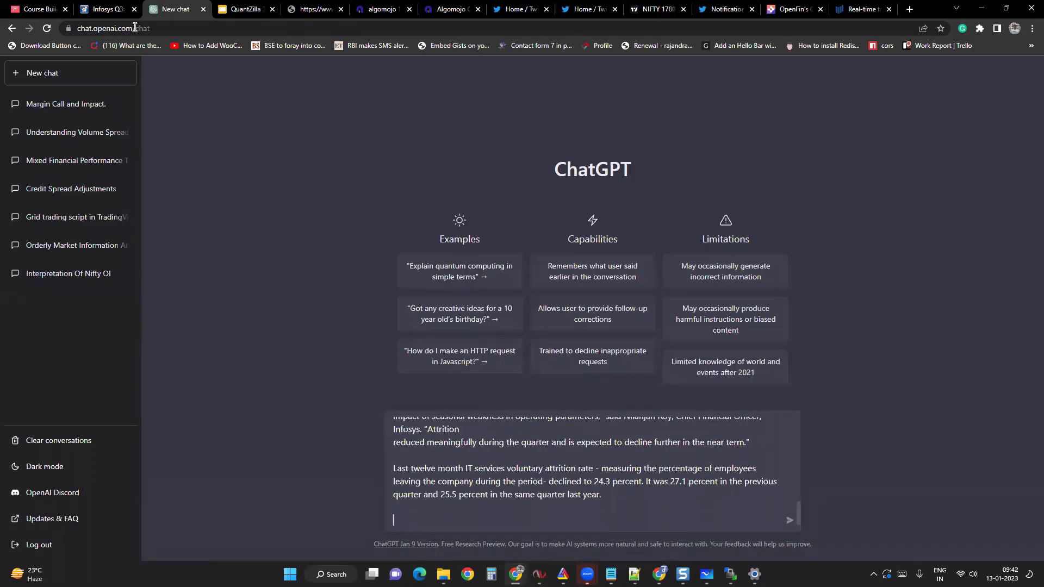
- Copy the FY23 guidance, CEO growth quote and buyback paragraphs into the end of the prompt
click(118, 15)
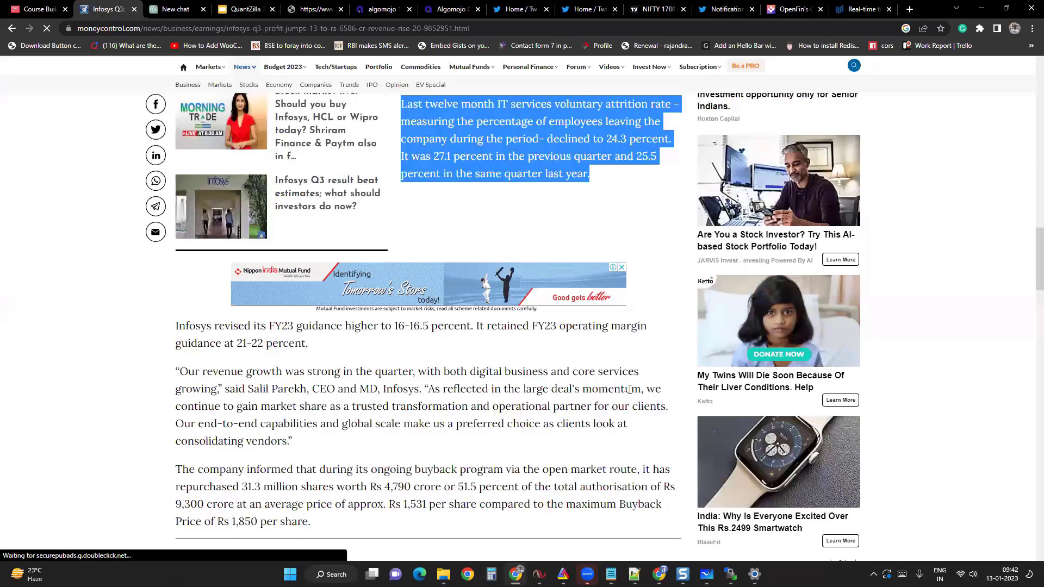
drag(176, 325, 318, 523)
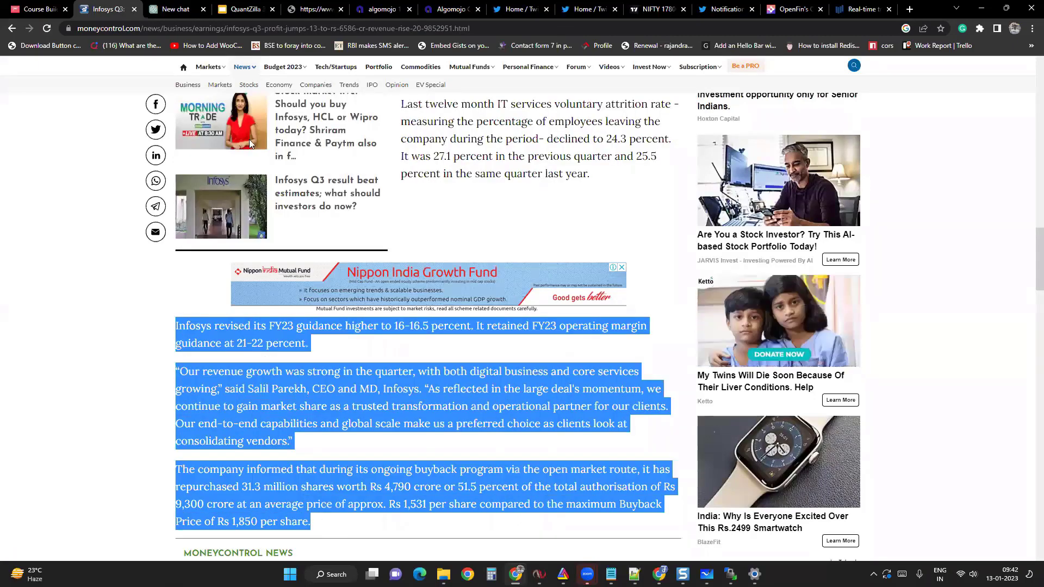
click(175, 10)
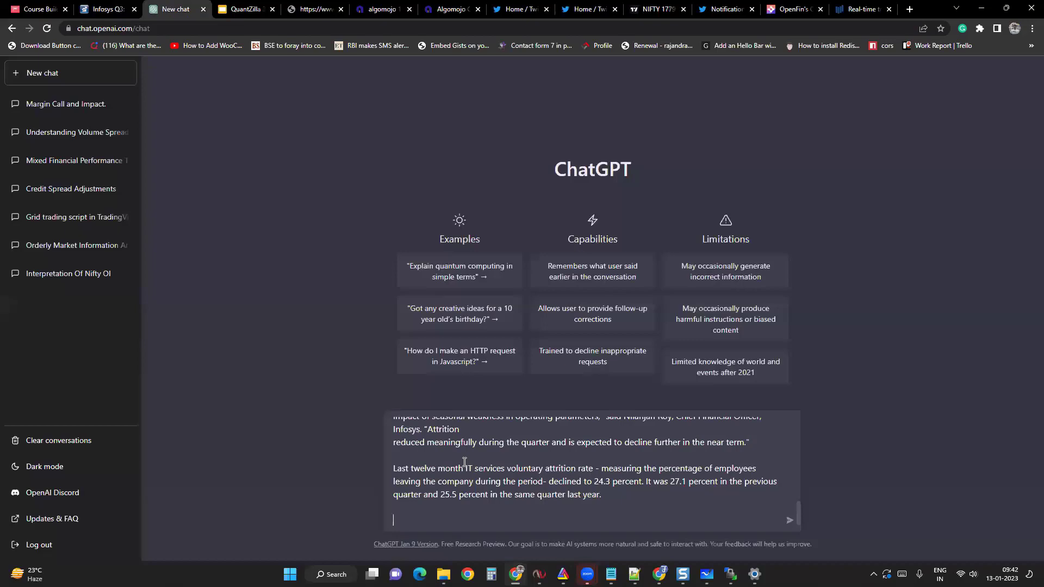
key(ctrl+v)
scroll(798, 420, up, 5)
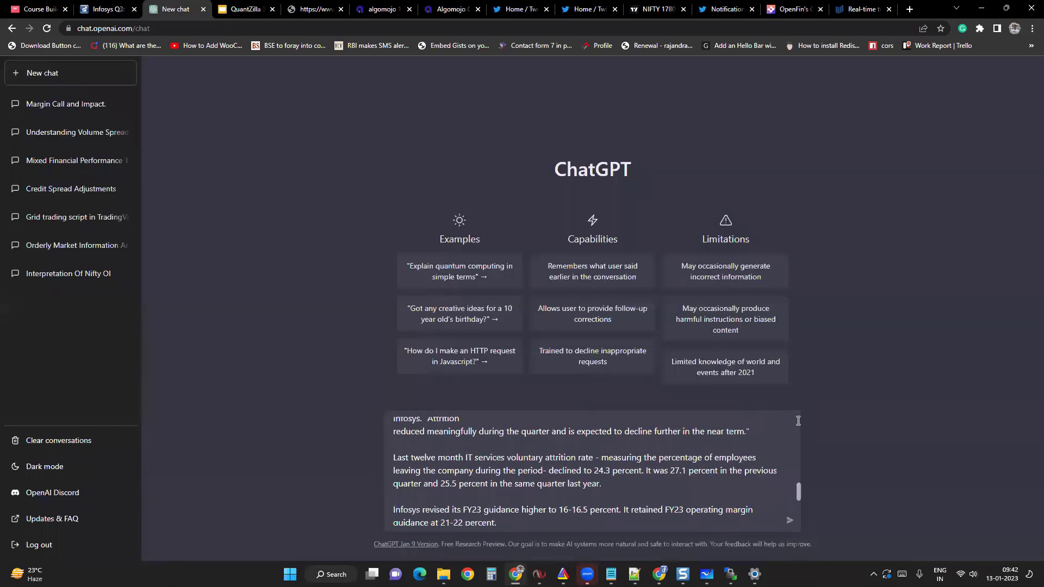
scroll(798, 420, up, 10)
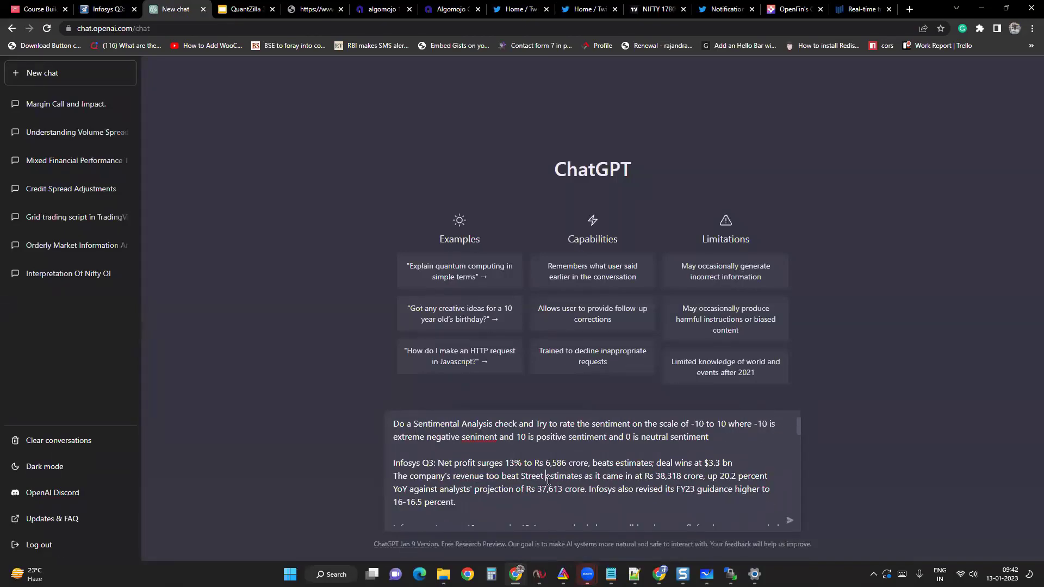
- Send the prompt and receive ChatGPT's positive sentiment rating of 8 out of 10
key(Return)
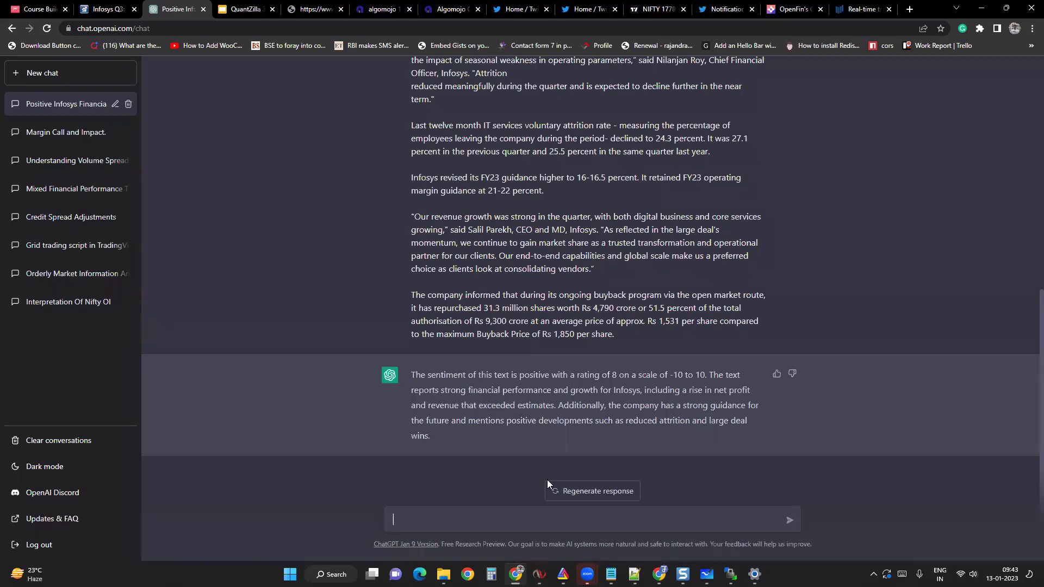
triple_click(501, 414)
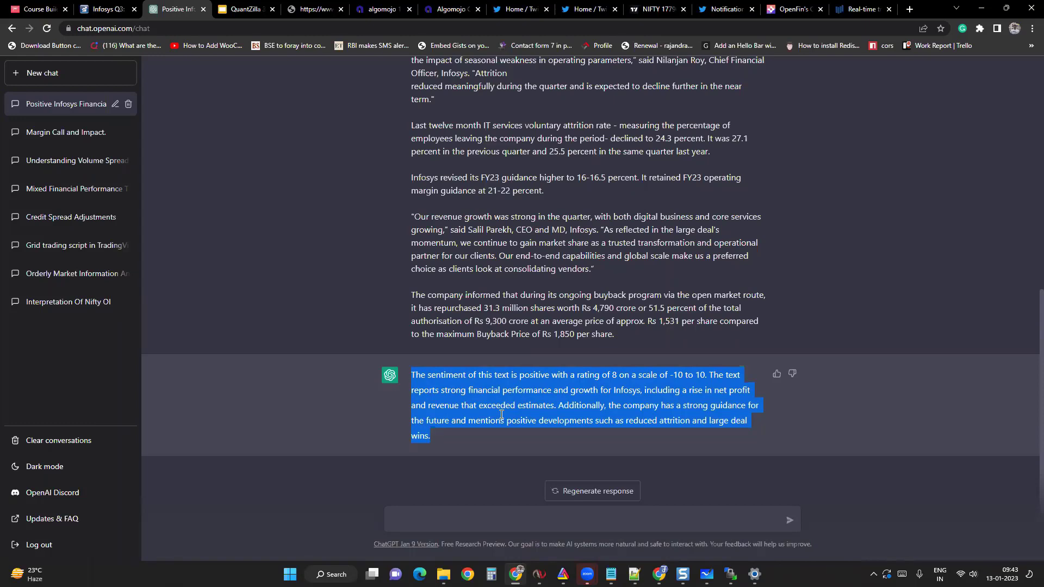
click(360, 261)
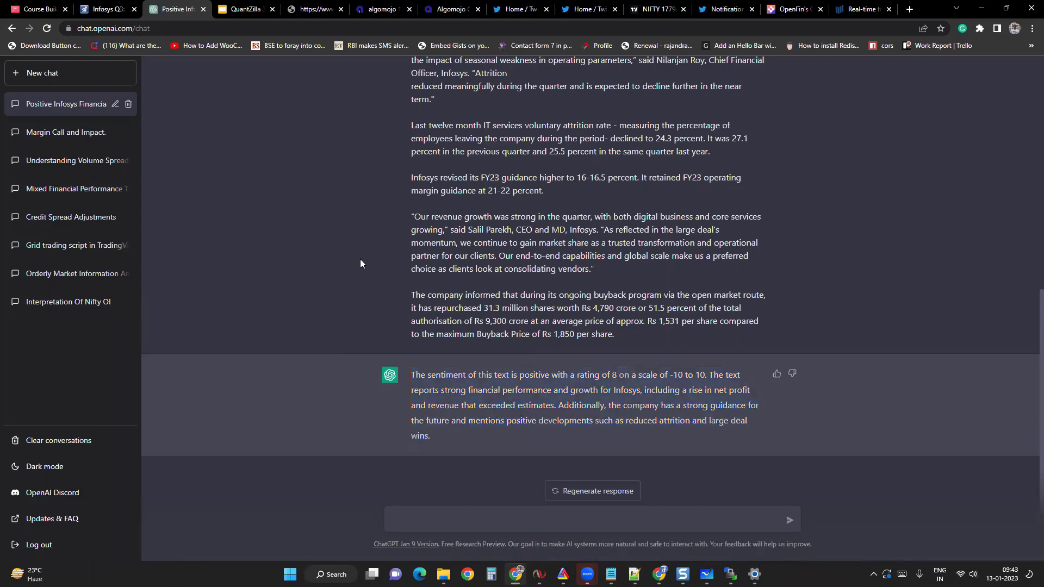
scroll(360, 259, up, 7)
scroll(360, 264, up, 1)
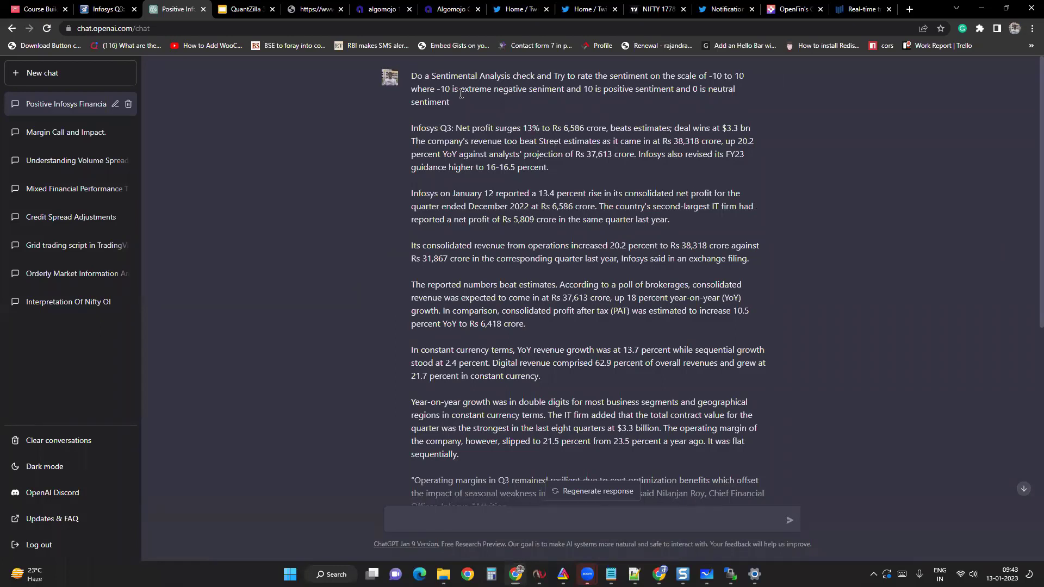
- Review the sent prompt by highlighting the rating instructions, headline and article paragraphs, then scroll to the reply
drag(411, 75, 741, 96)
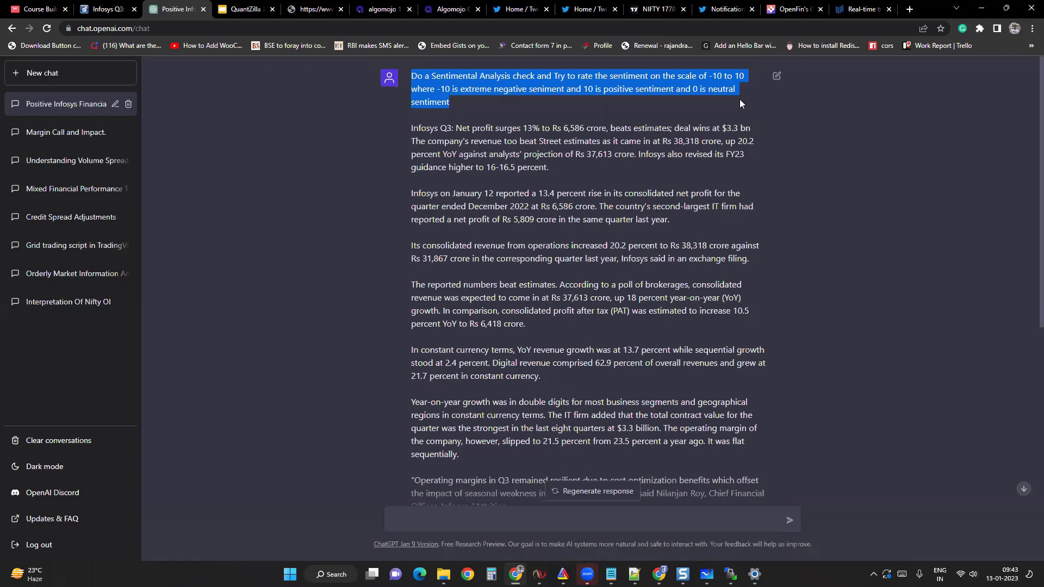
triple_click(413, 127)
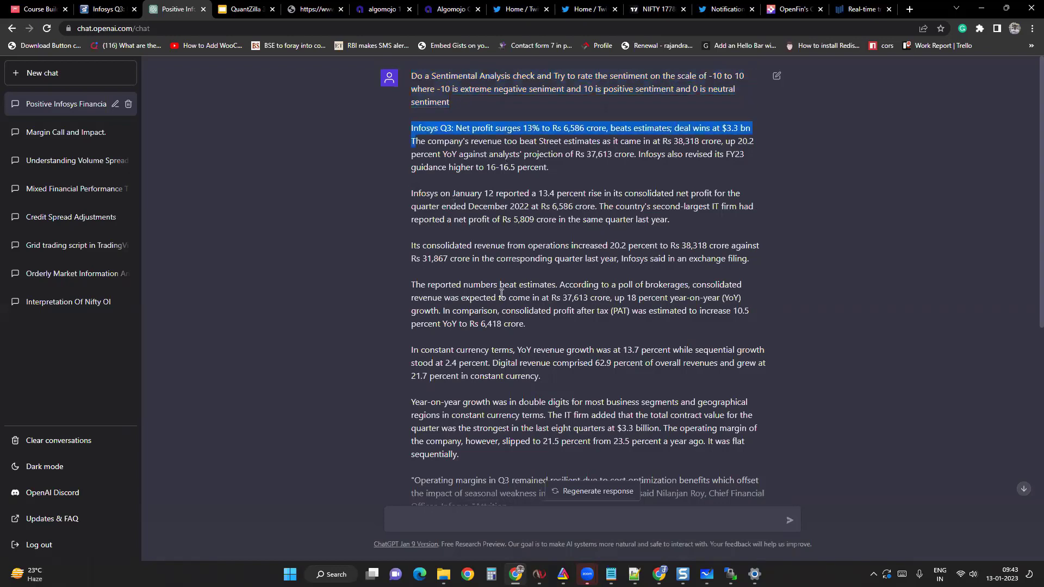
drag(501, 294, 639, 433)
click(639, 433)
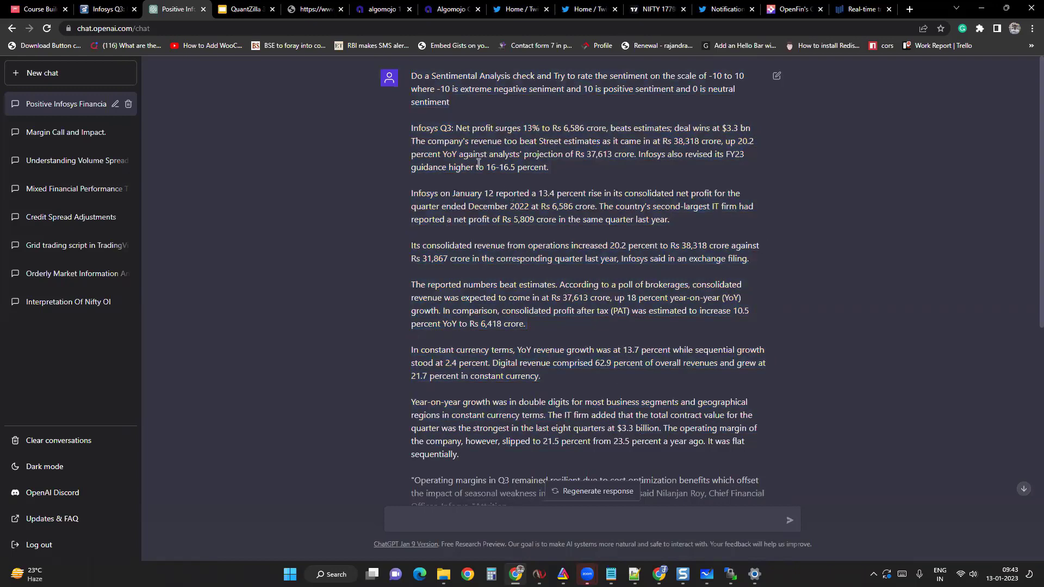
drag(412, 76, 473, 104)
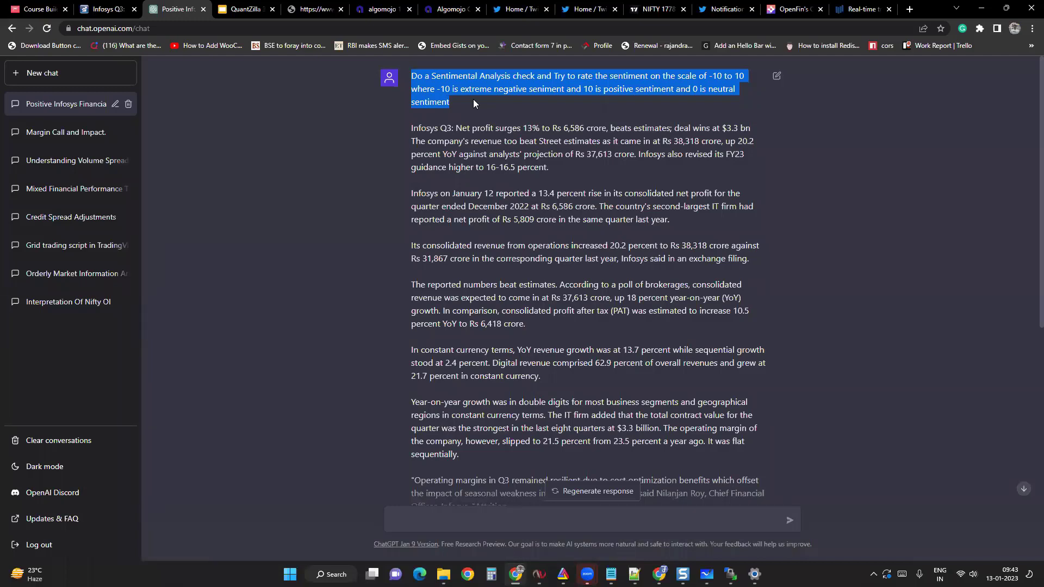
scroll(468, 283, down, 8)
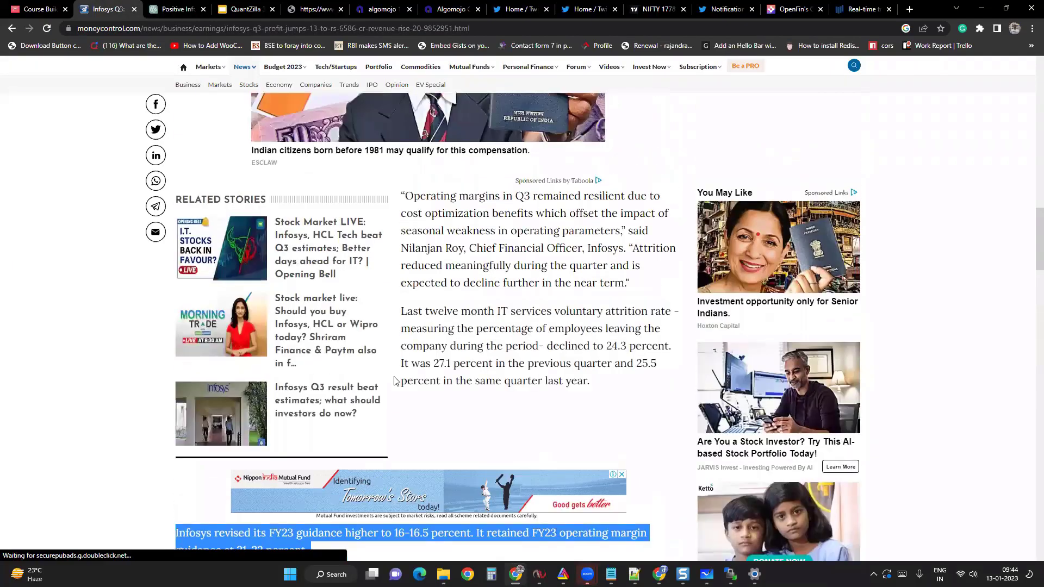
scroll(394, 380, up, 15)
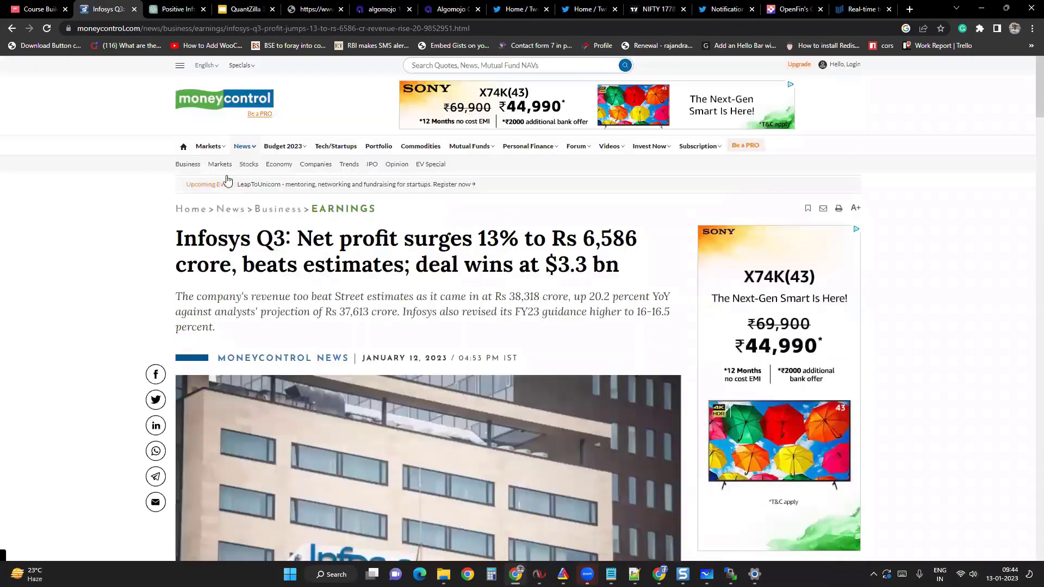
- Back in ChatGPT, highlight the reply's rating of 8 and the later article paragraphs in the prompt
click(176, 9)
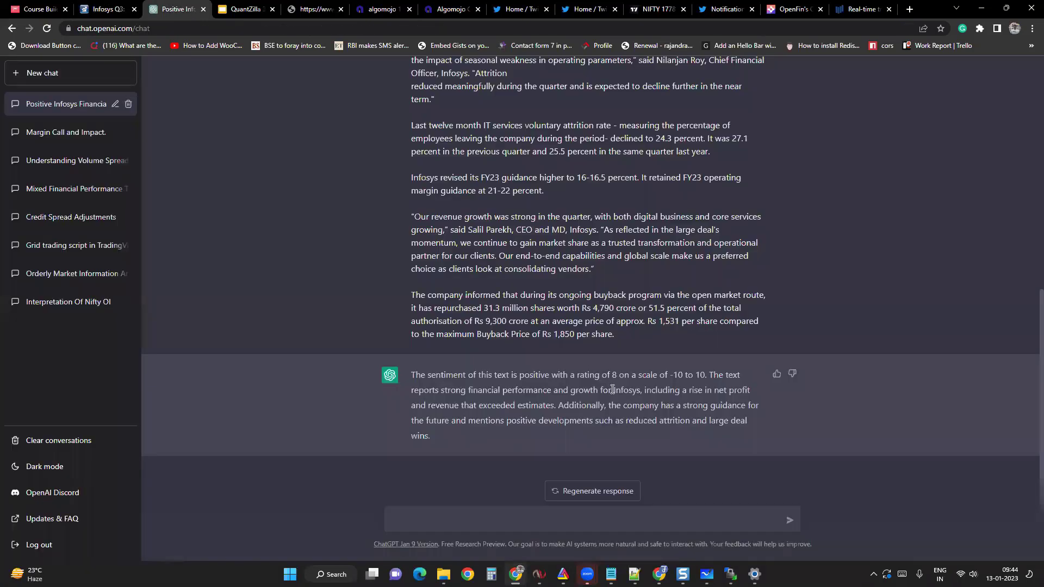
drag(579, 375, 718, 373)
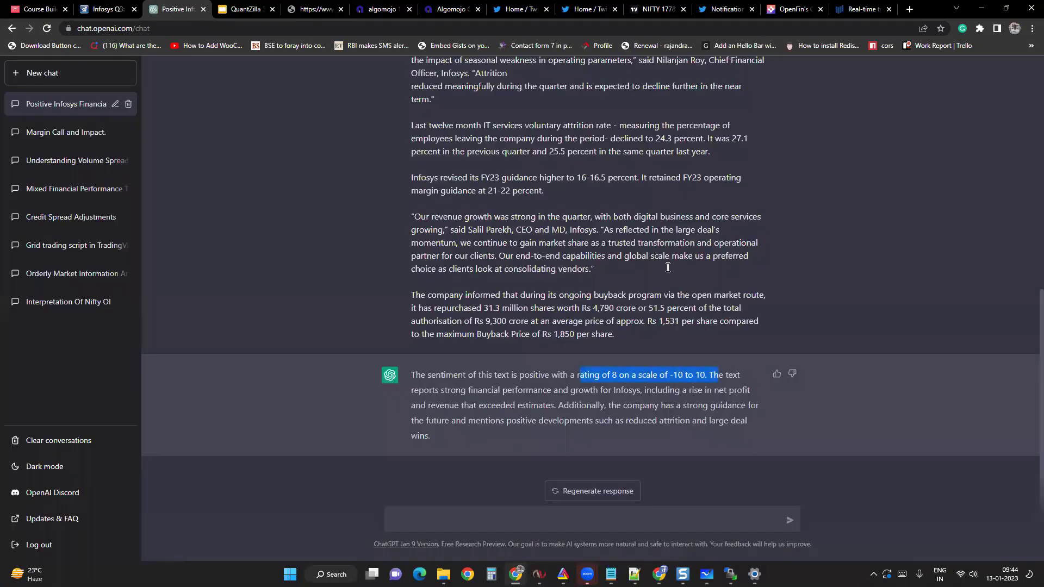
drag(615, 334, 415, 72)
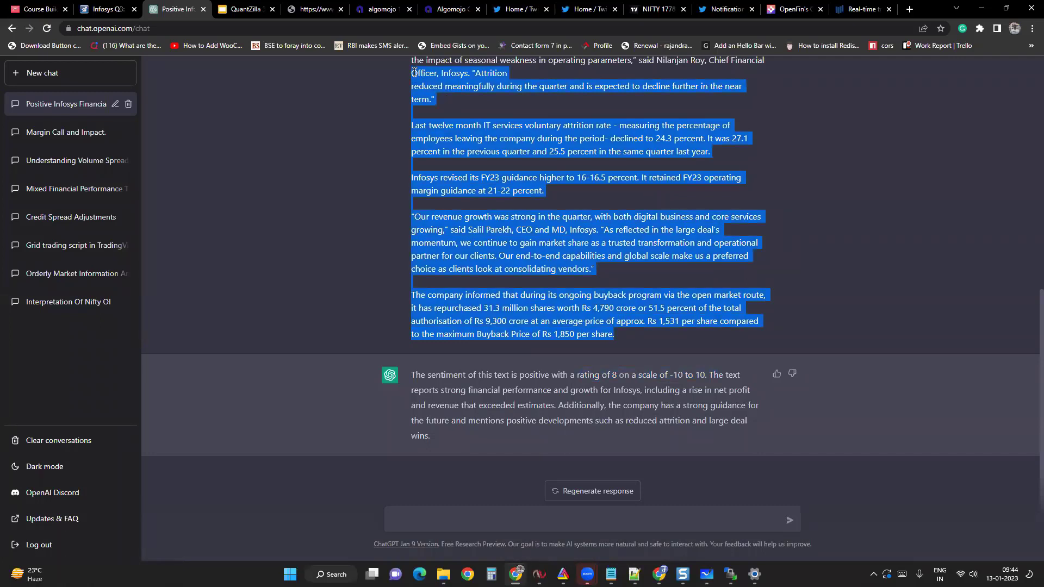